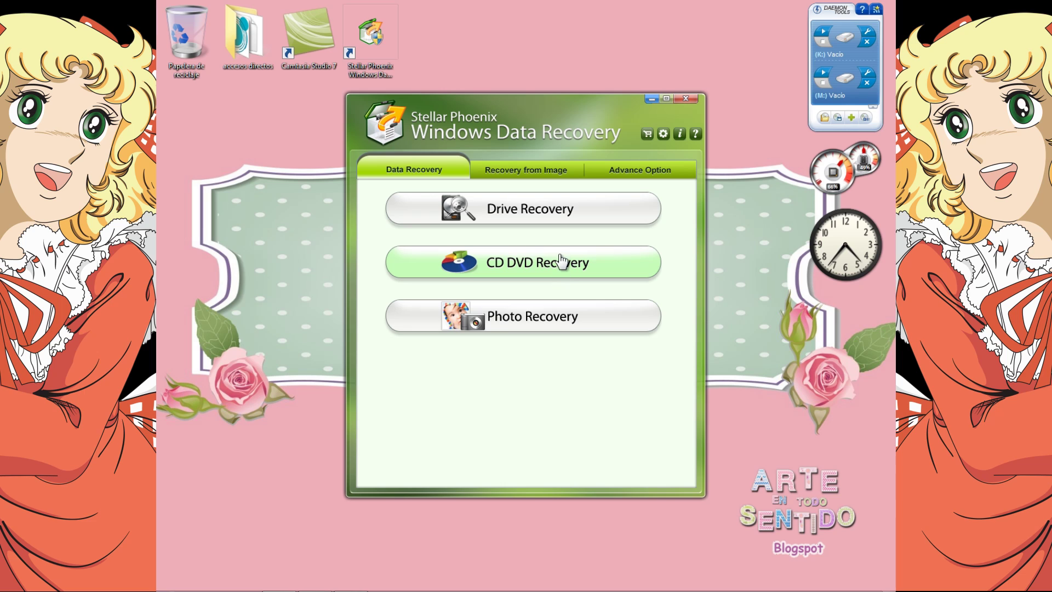
Load the saved scan image "SPWDR Scan 24-Dec-2012_10 08 20 AM tutorial" from the Documentos library for image recovery and start scanning it
click(530, 172)
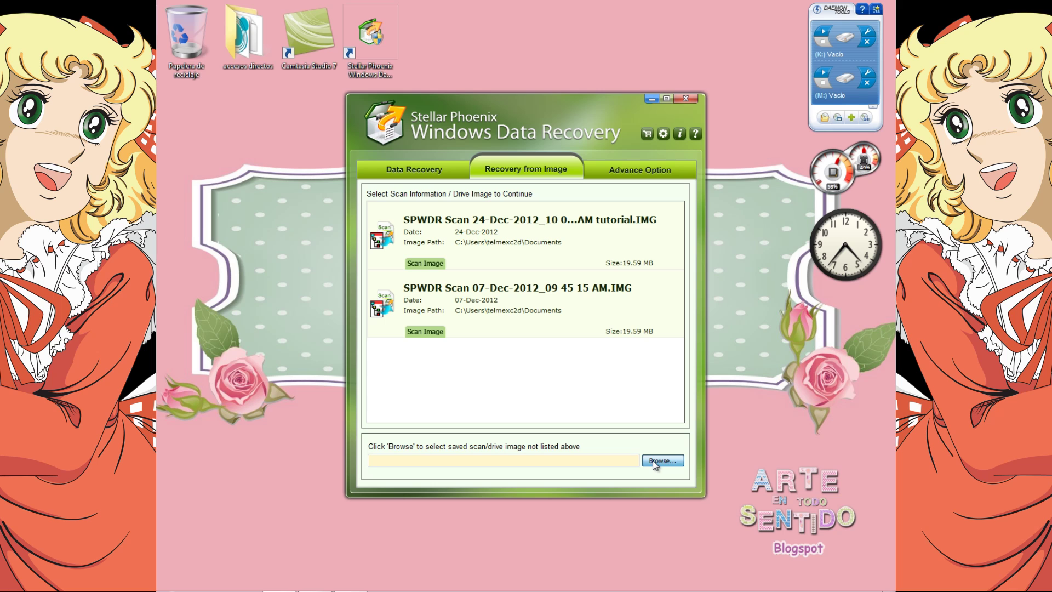
click(653, 462)
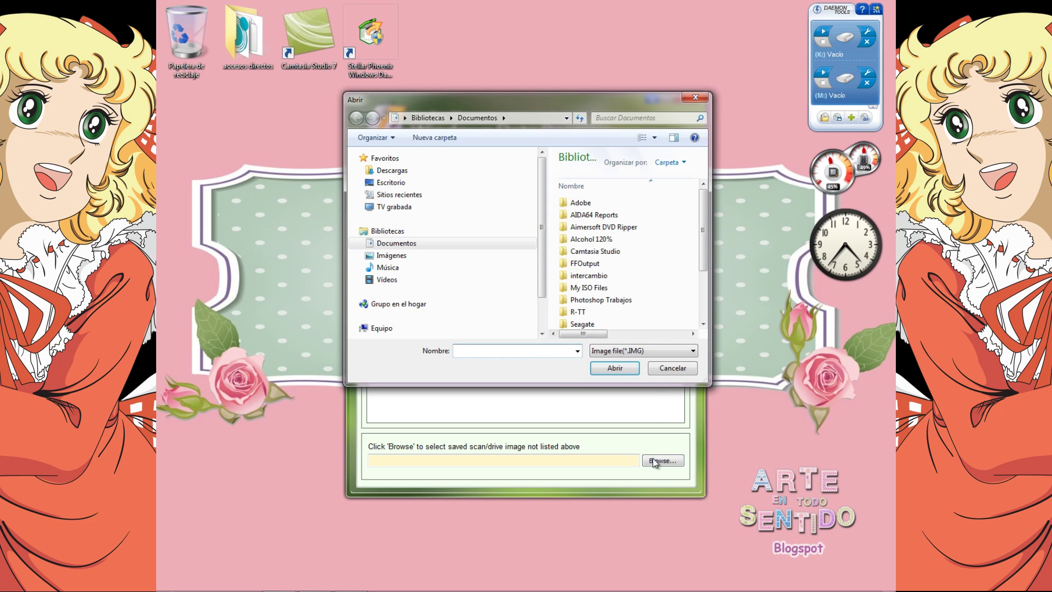
drag(703, 220, 698, 305)
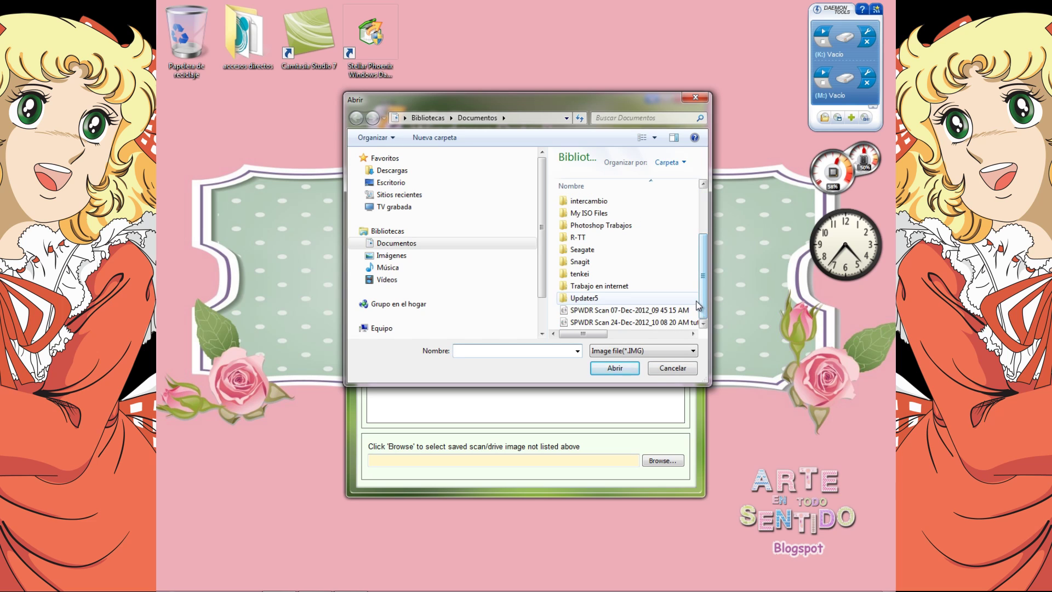
click(642, 326)
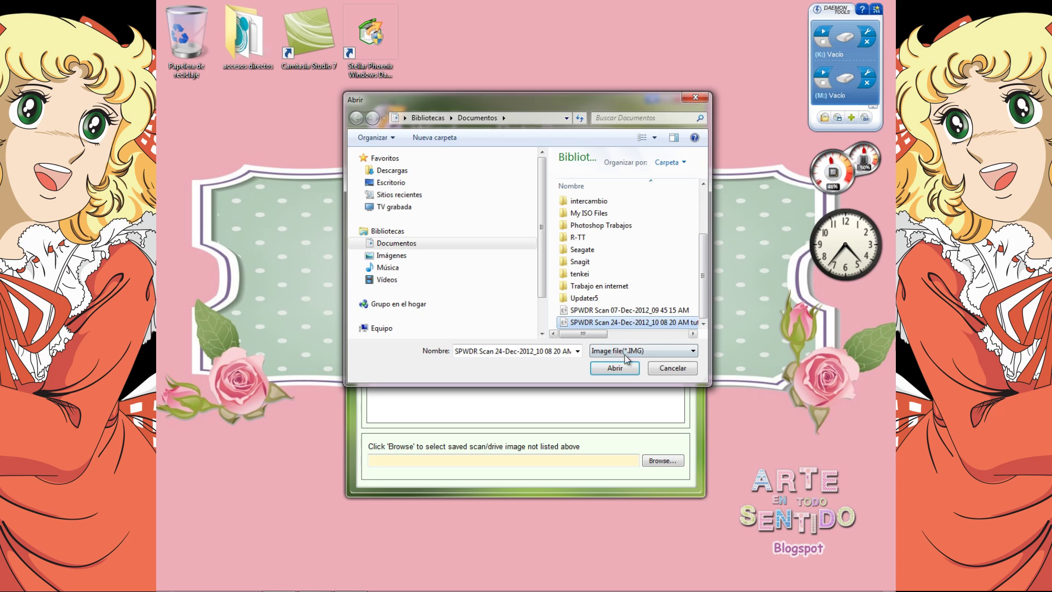
click(614, 369)
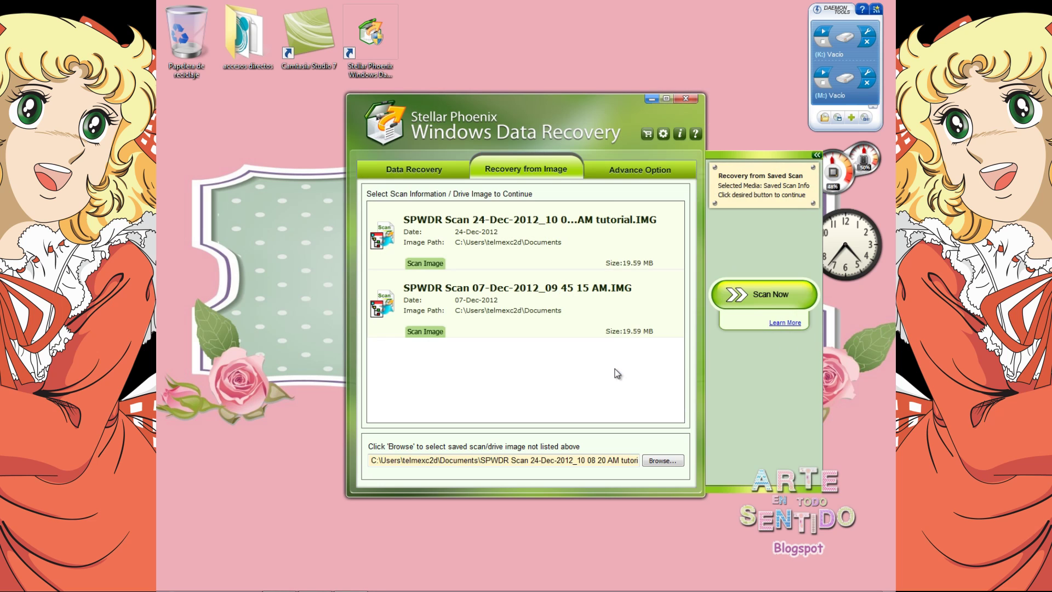
click(770, 299)
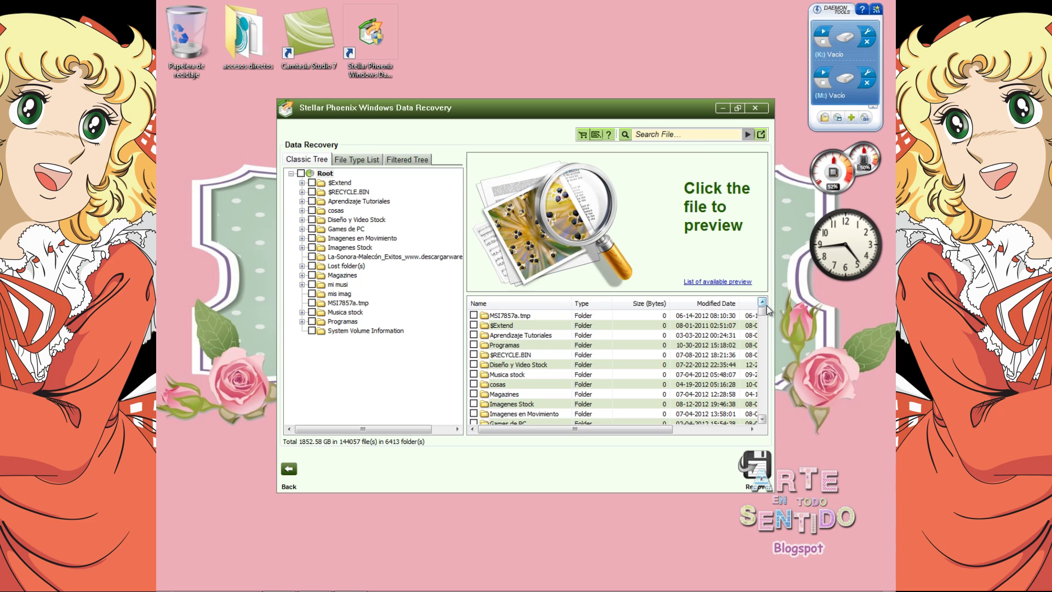
click(312, 210)
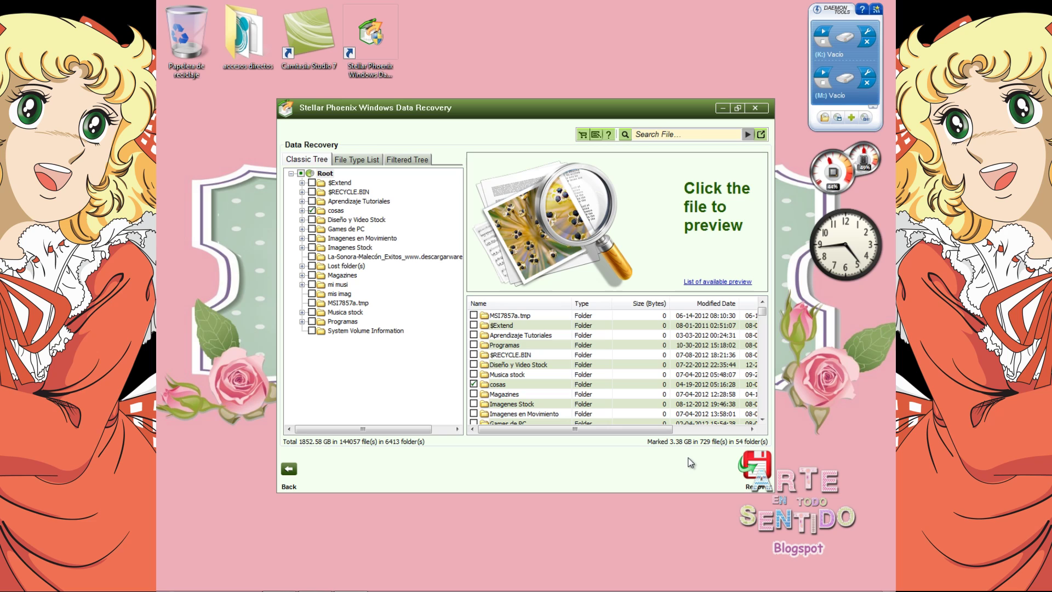
click(311, 211)
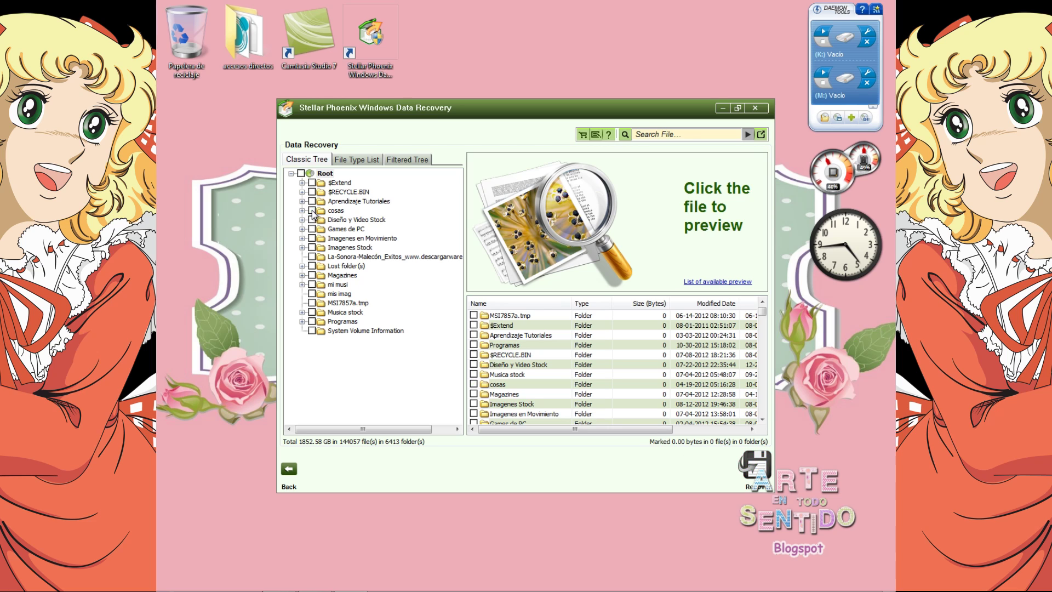
click(301, 173)
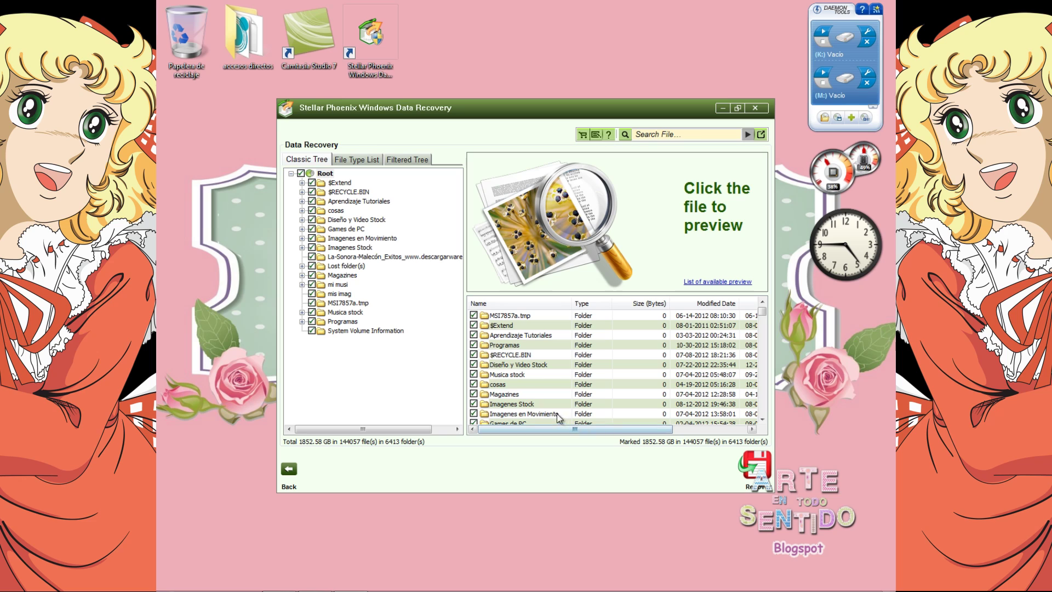
click(300, 174)
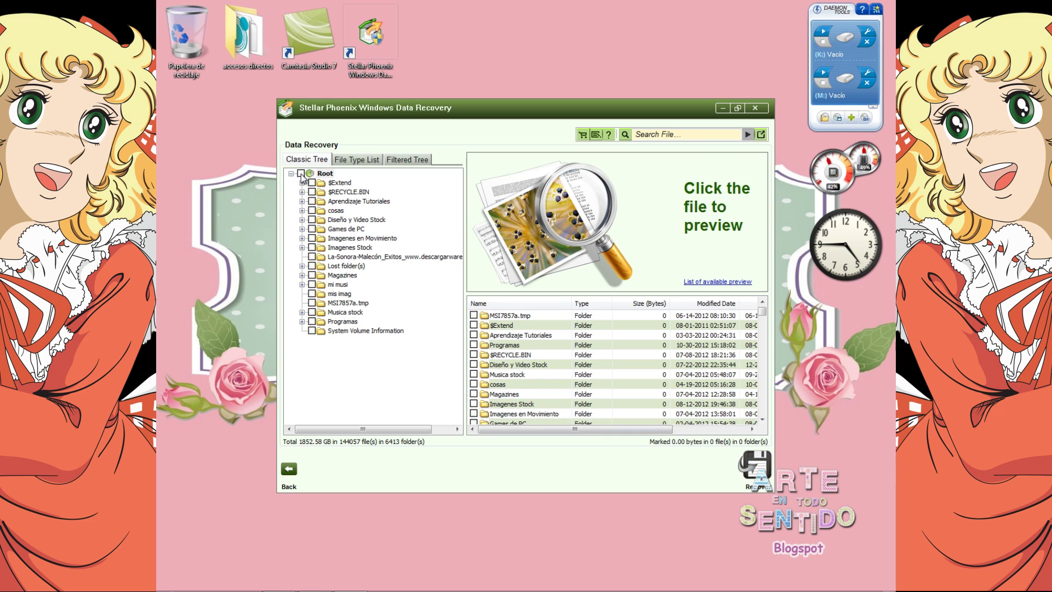
Recover only the cosas folder to the root of the local drive Nuevo vol (G:), without zip compression
click(312, 210)
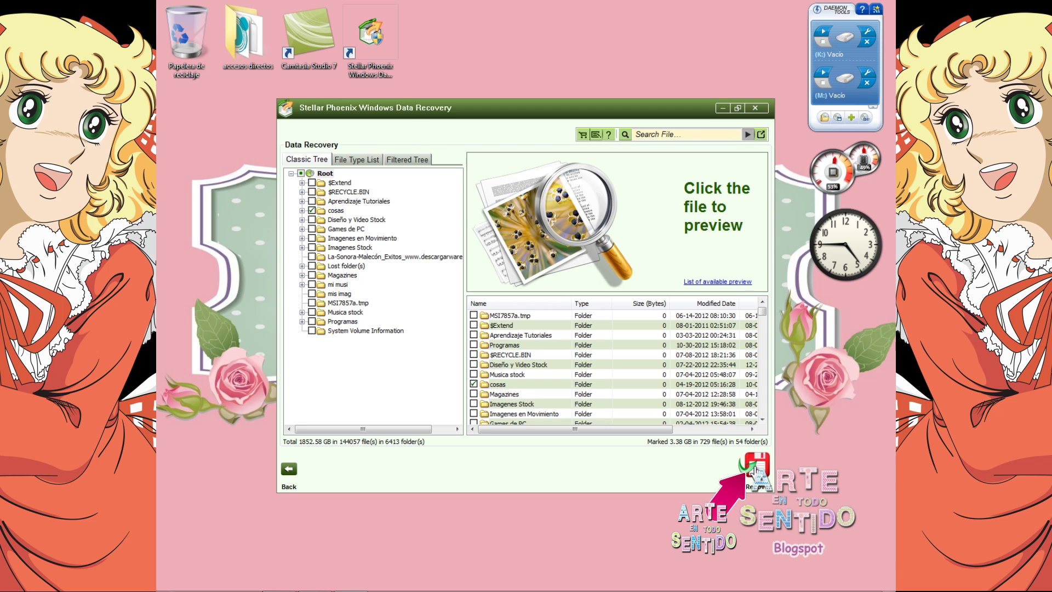
click(755, 470)
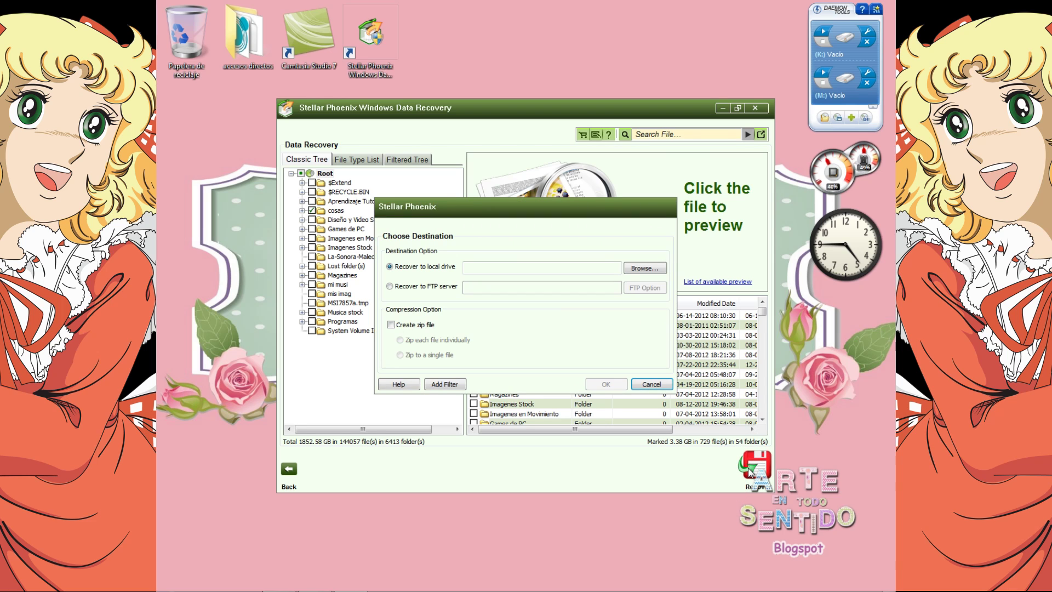
click(641, 267)
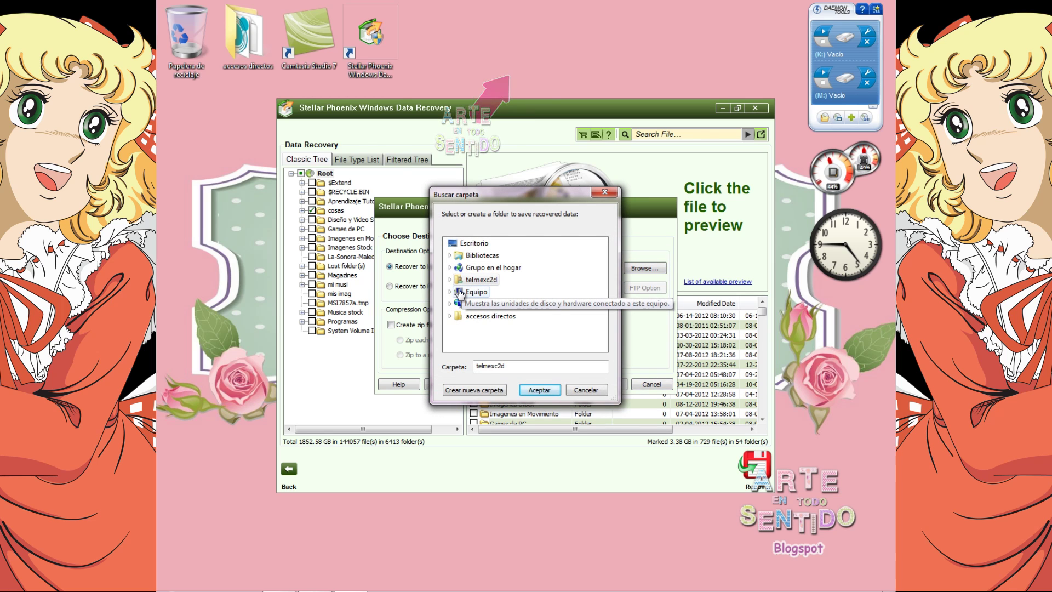
click(461, 292)
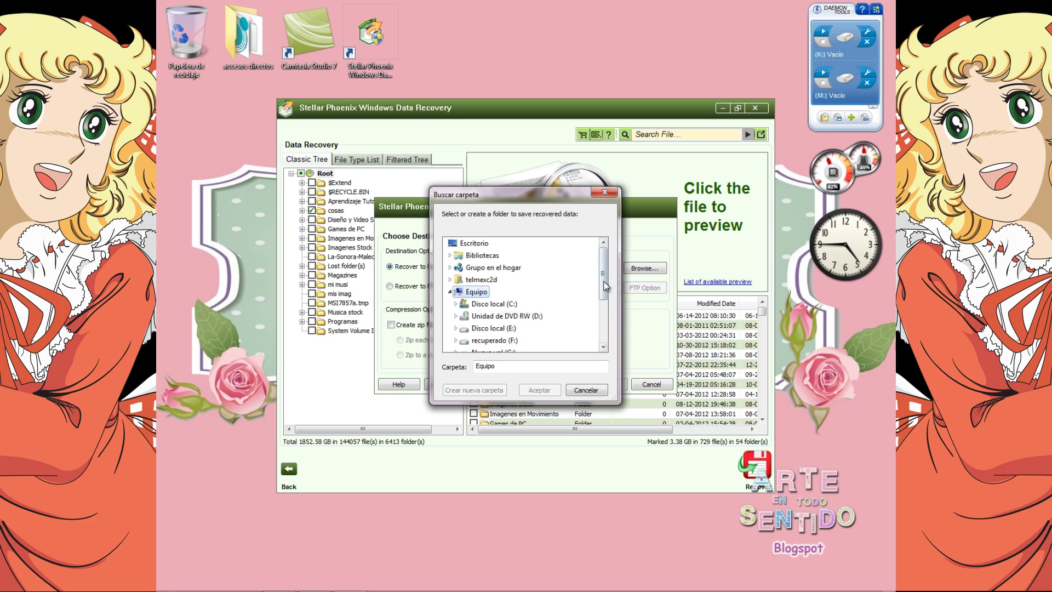
drag(603, 286, 604, 317)
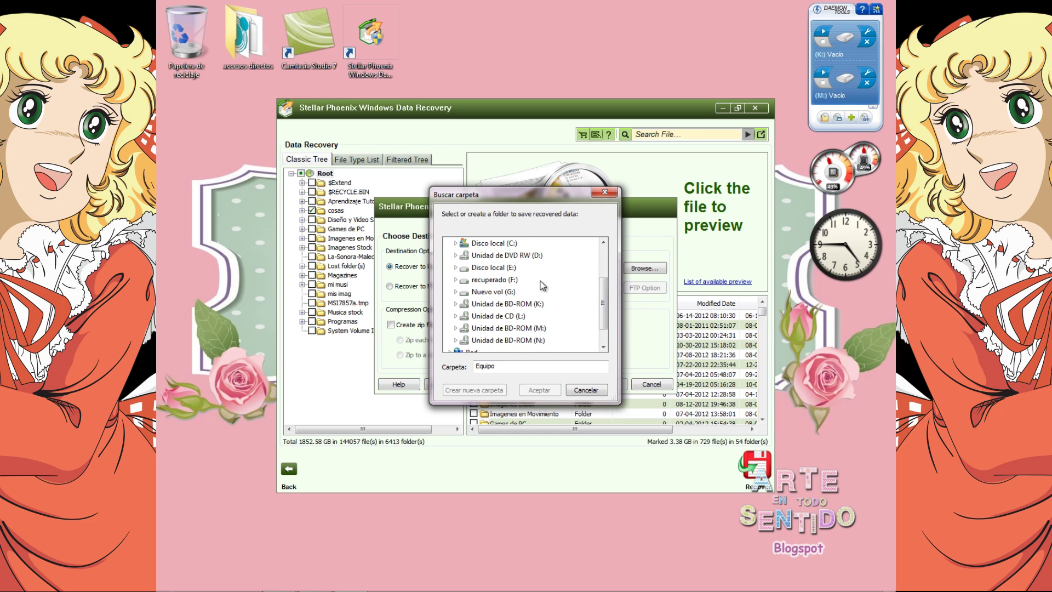
click(507, 293)
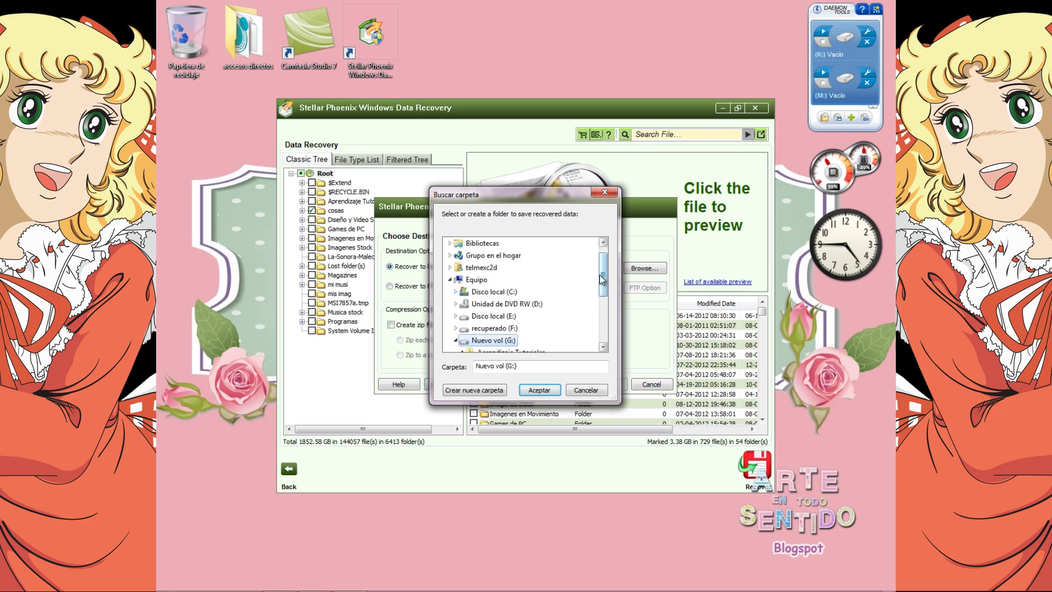
drag(603, 279, 603, 289)
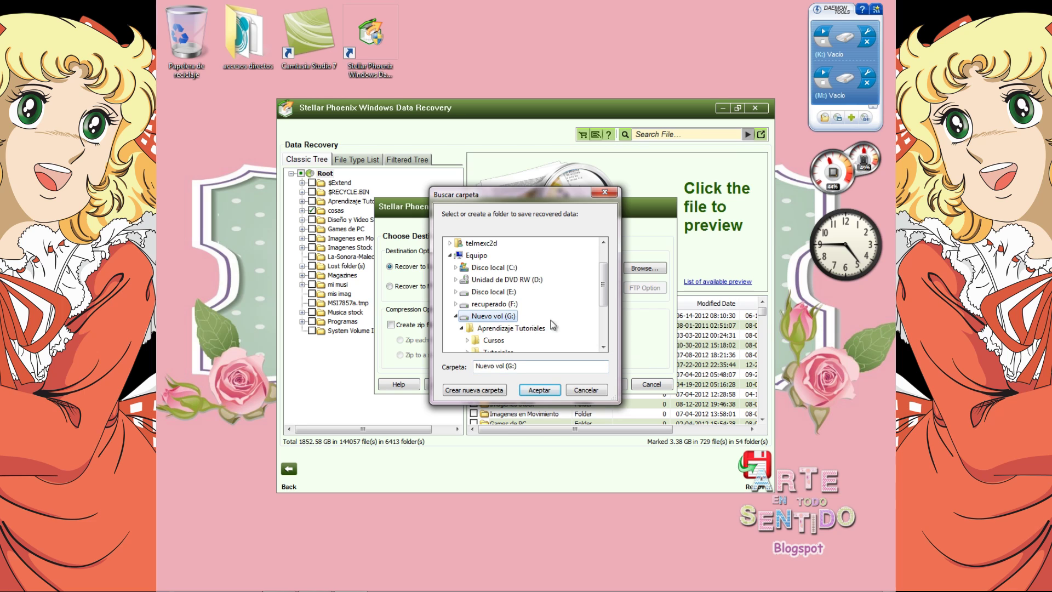
click(539, 390)
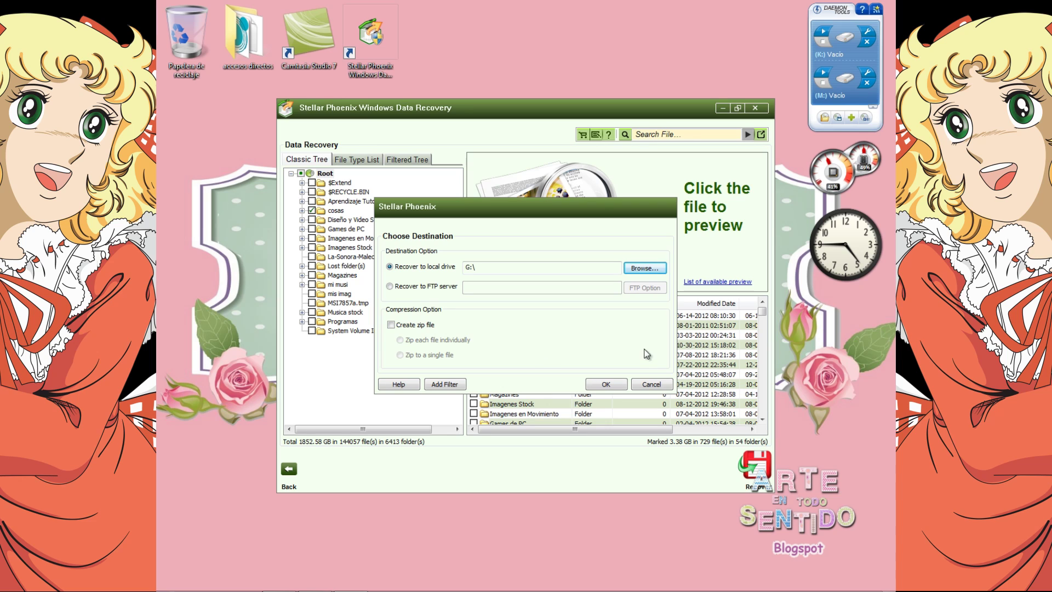
click(606, 385)
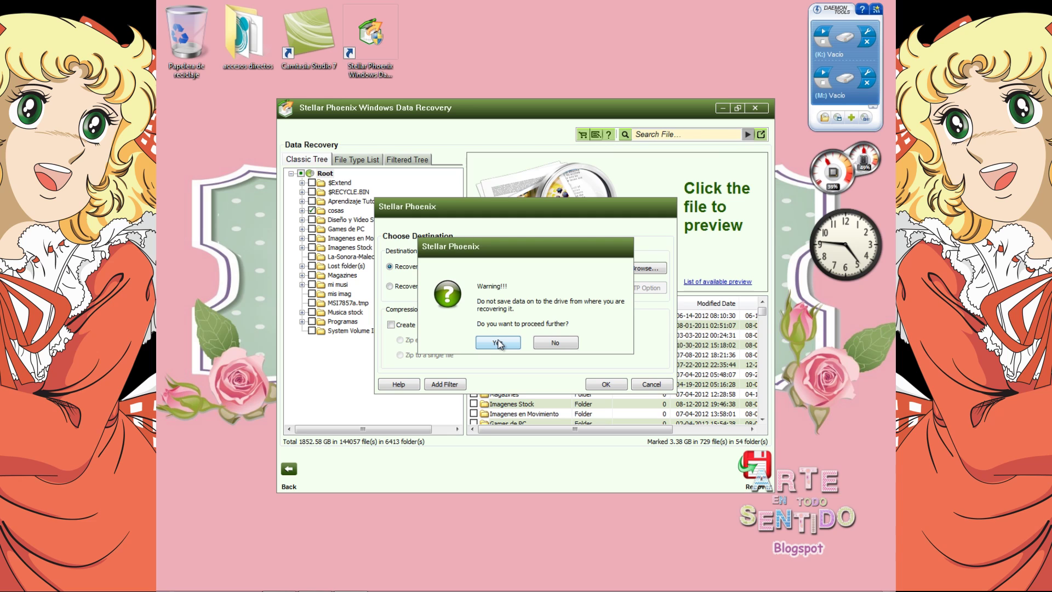
click(498, 343)
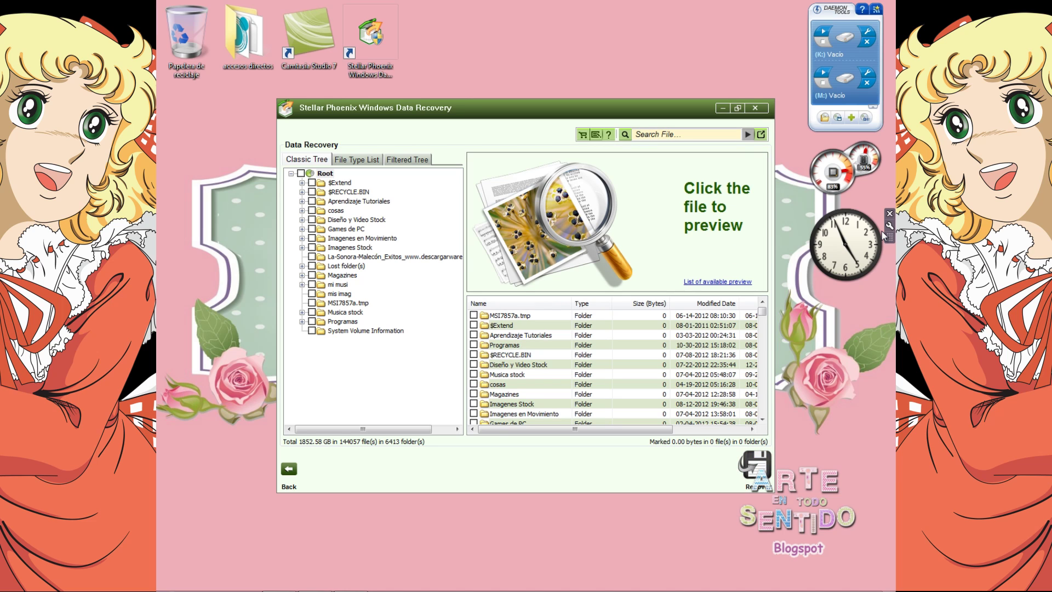
Check the recovered cosas folder on Nuevo vol (G:) in Windows Explorer, and close the Explorer window
mouse_move(713, 589)
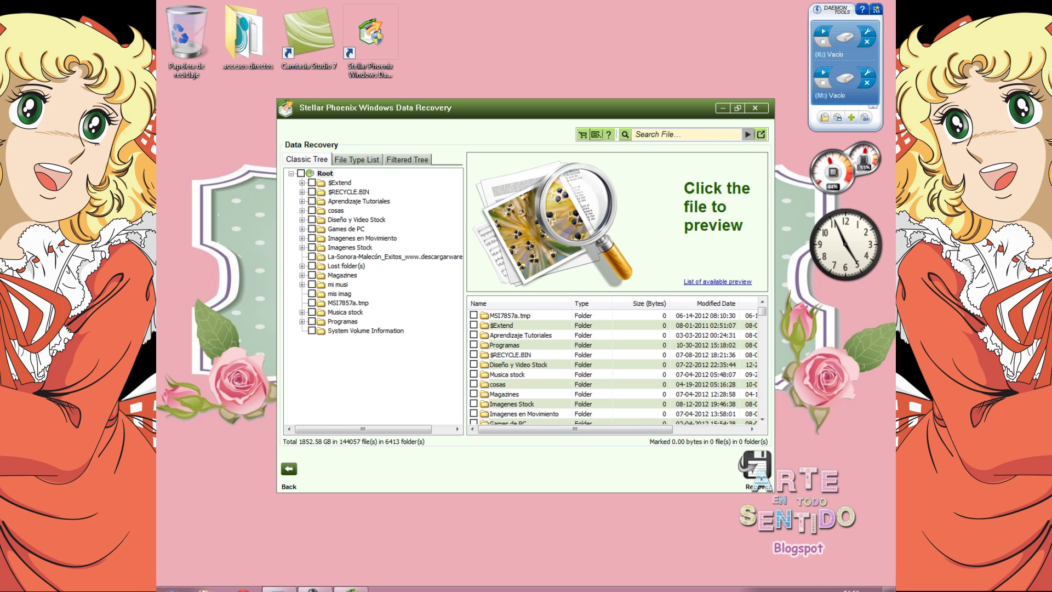
key(super)
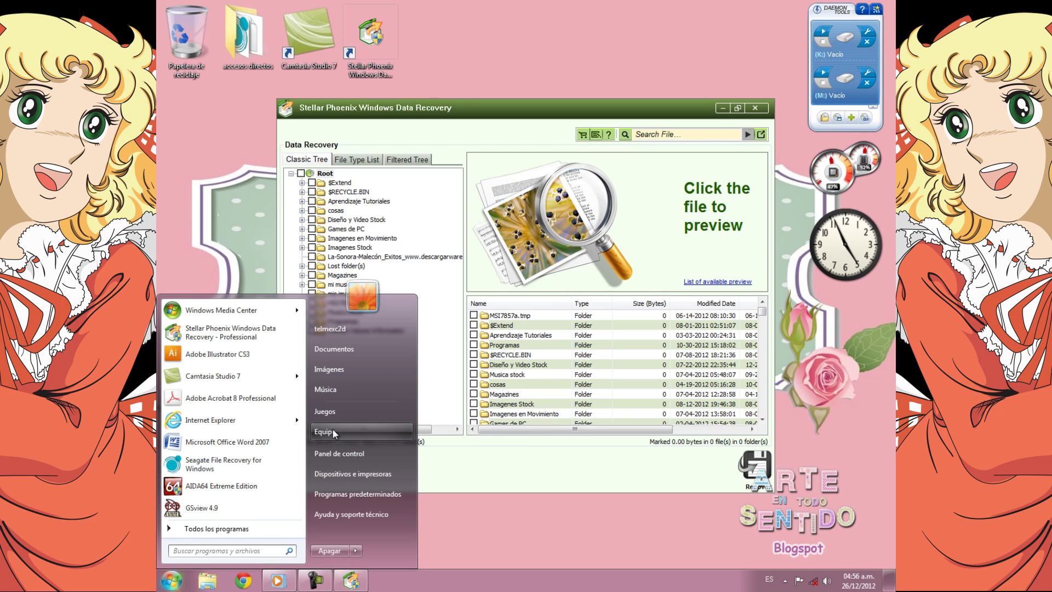
click(332, 431)
double_click(502, 178)
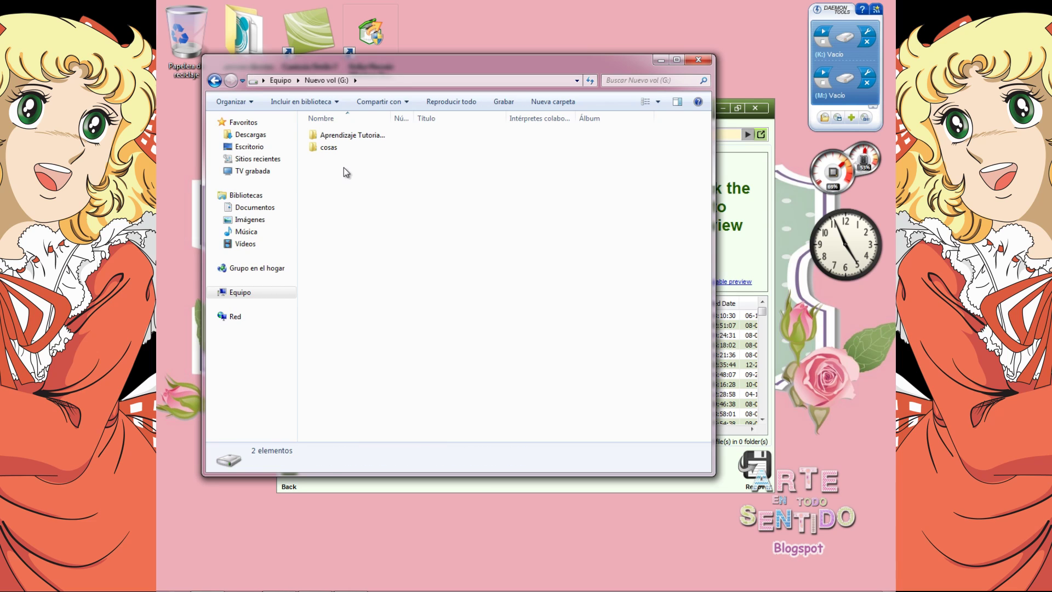
double_click(320, 148)
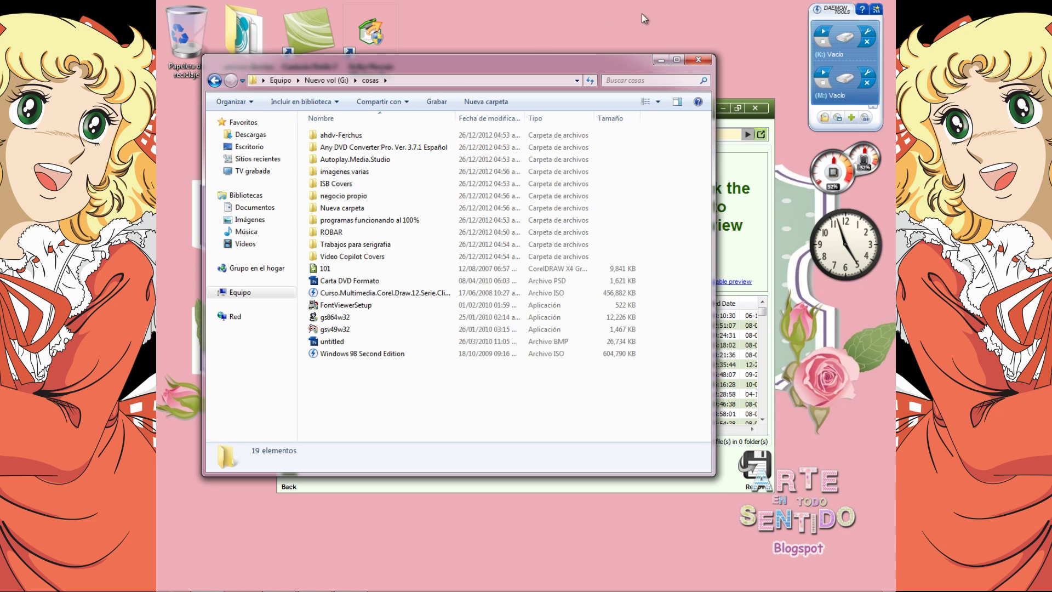
click(214, 80)
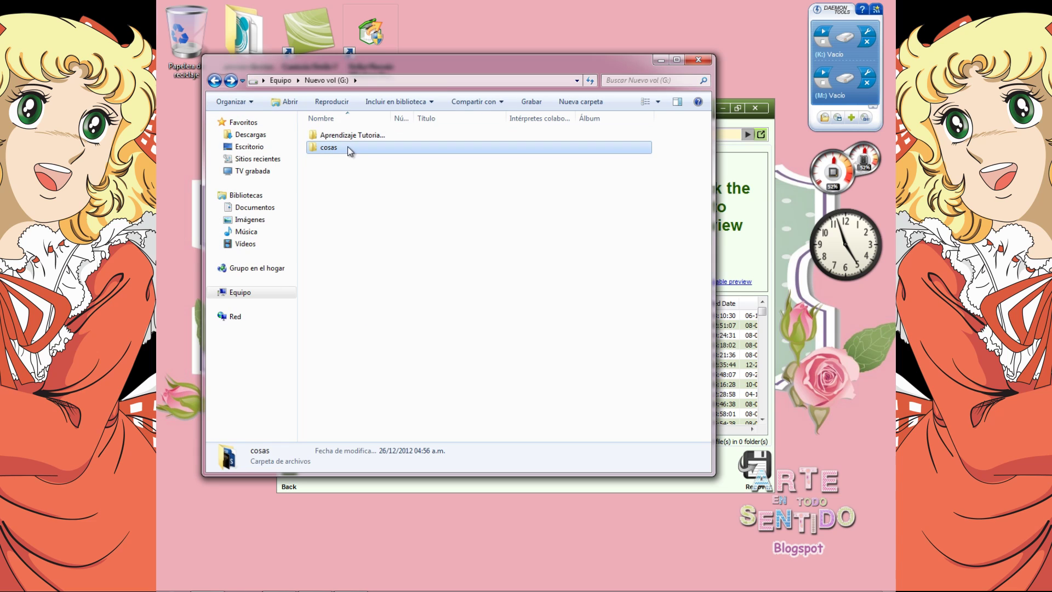
click(698, 60)
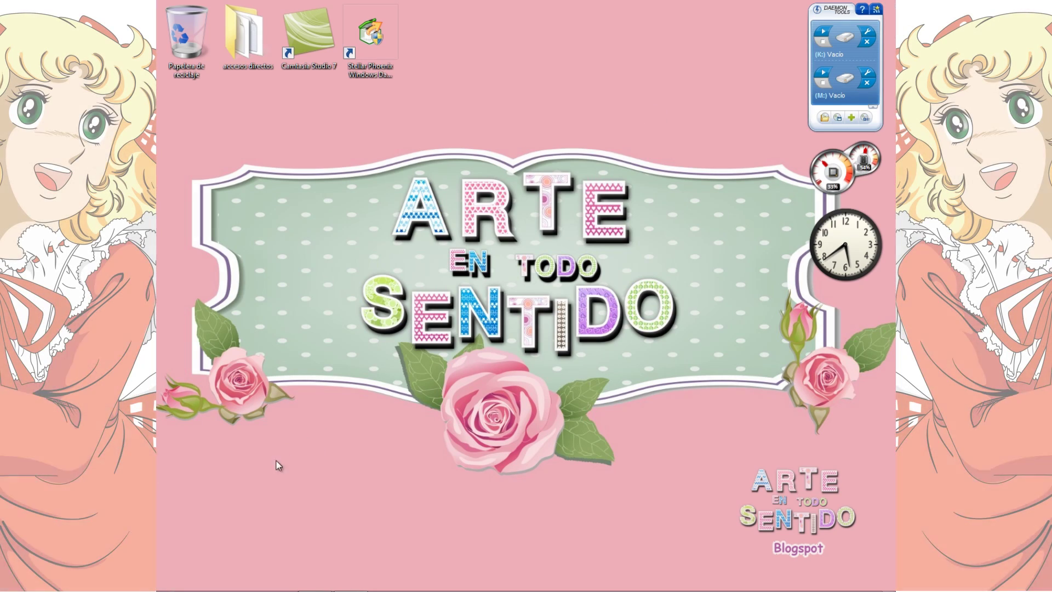
Show the computer's drives in Windows Explorer and try to open Disco local (E:)
click(171, 580)
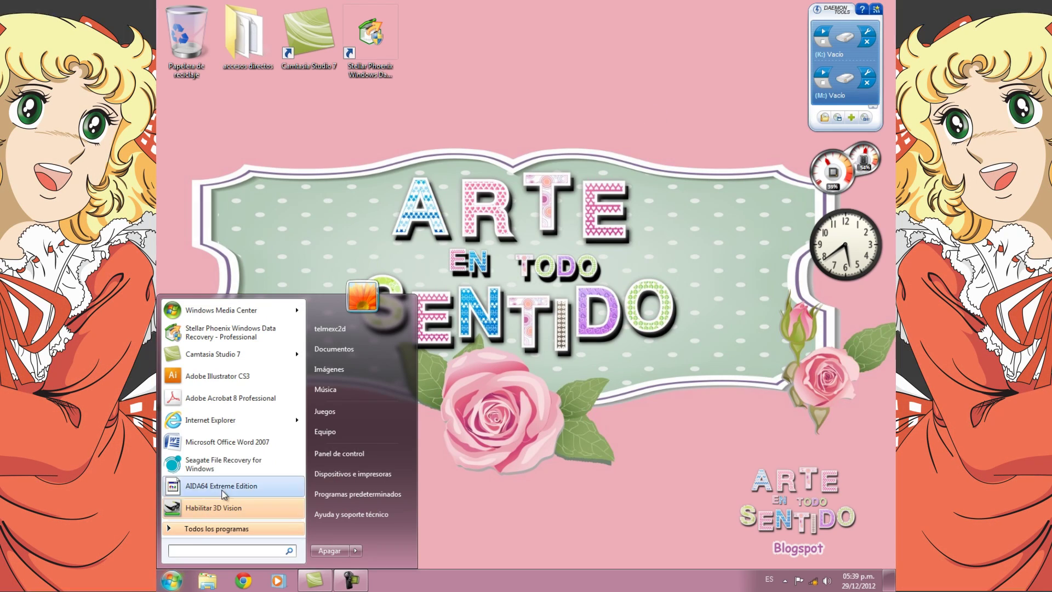
click(319, 433)
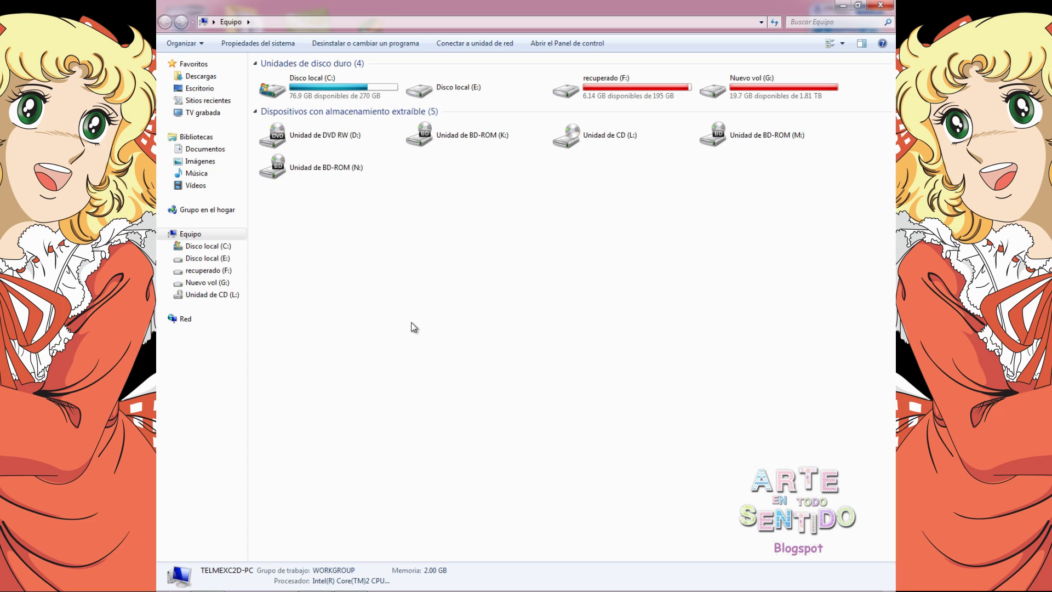
double_click(469, 93)
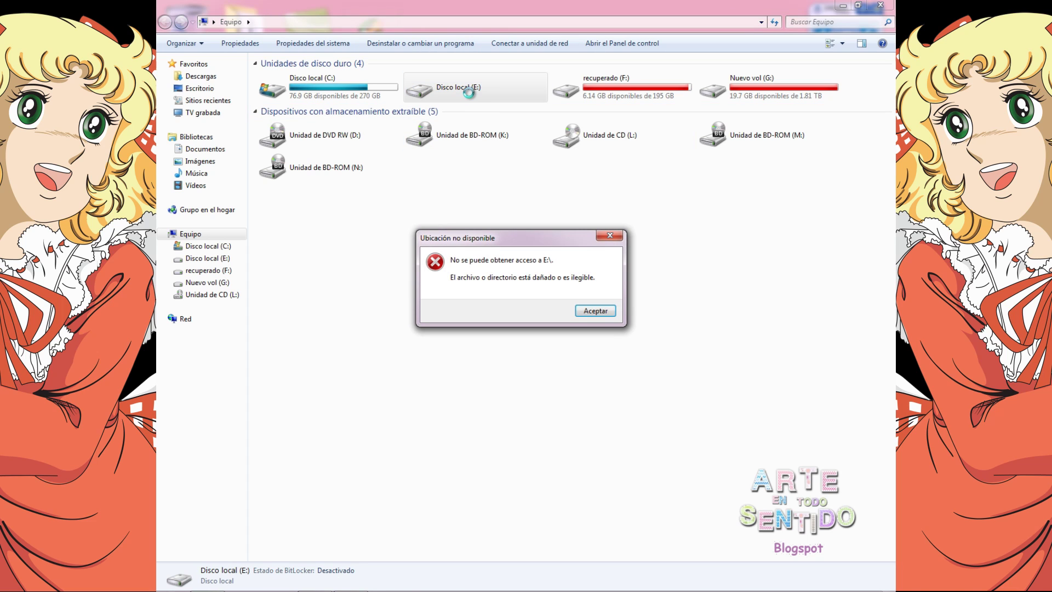
click(597, 310)
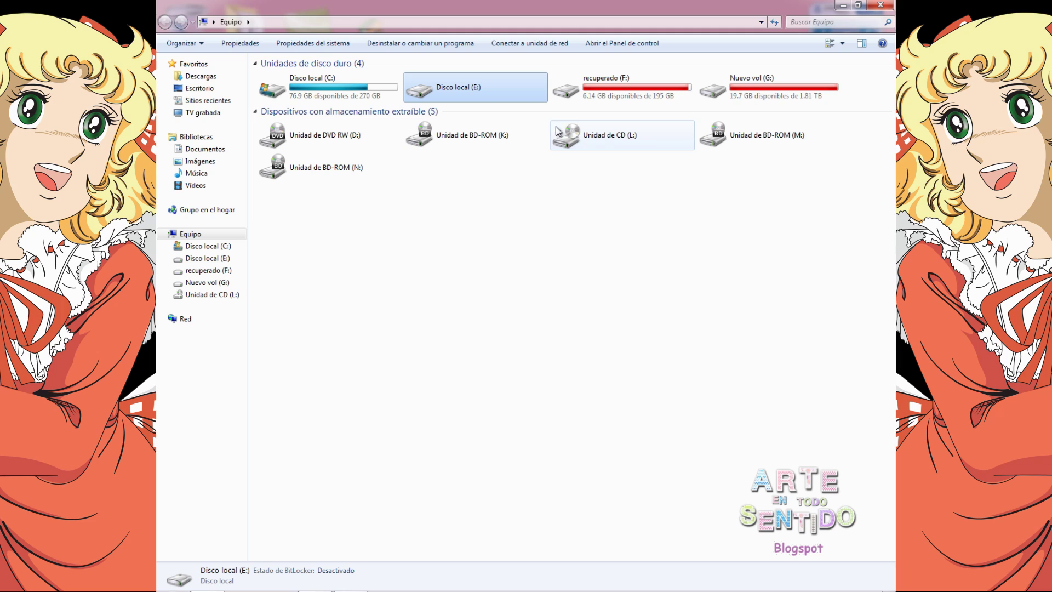
Quick-format Disco local (E:) as NTFS with the 4096-byte allocation unit size and no volume label
click(458, 87)
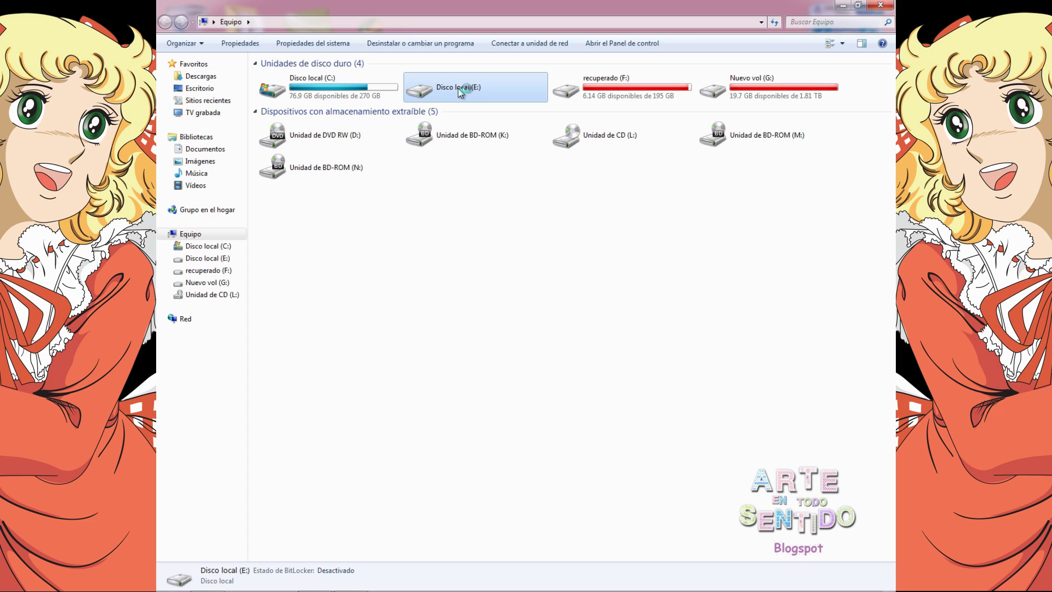
right_click(459, 88)
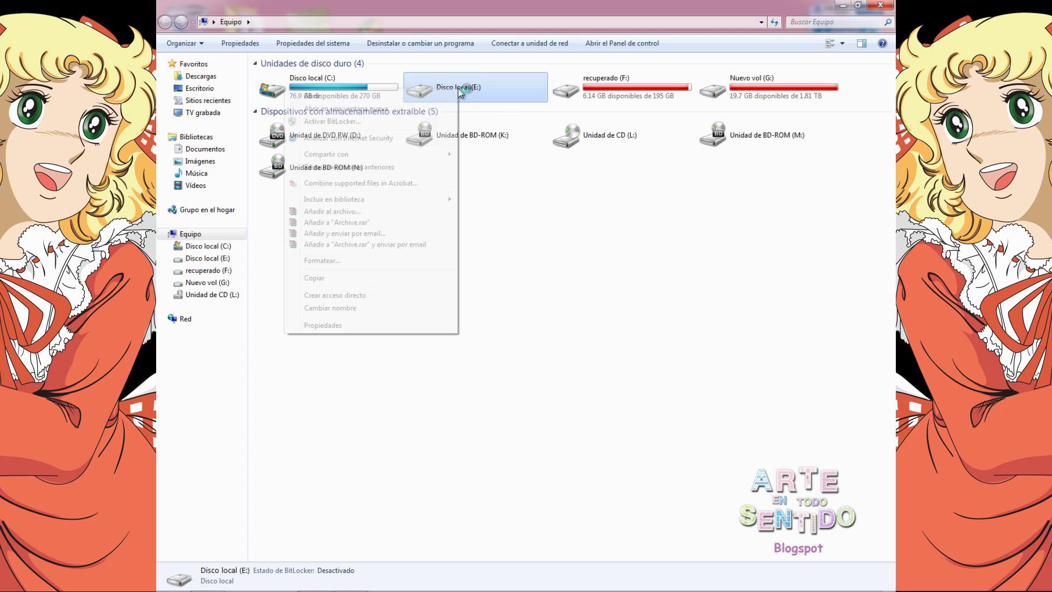
click(333, 261)
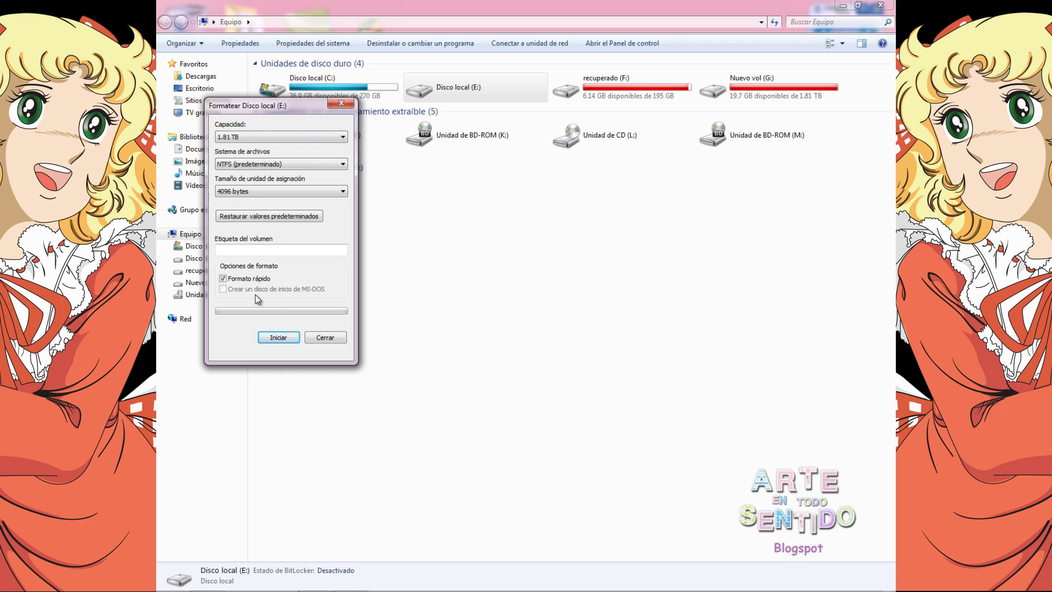
click(276, 339)
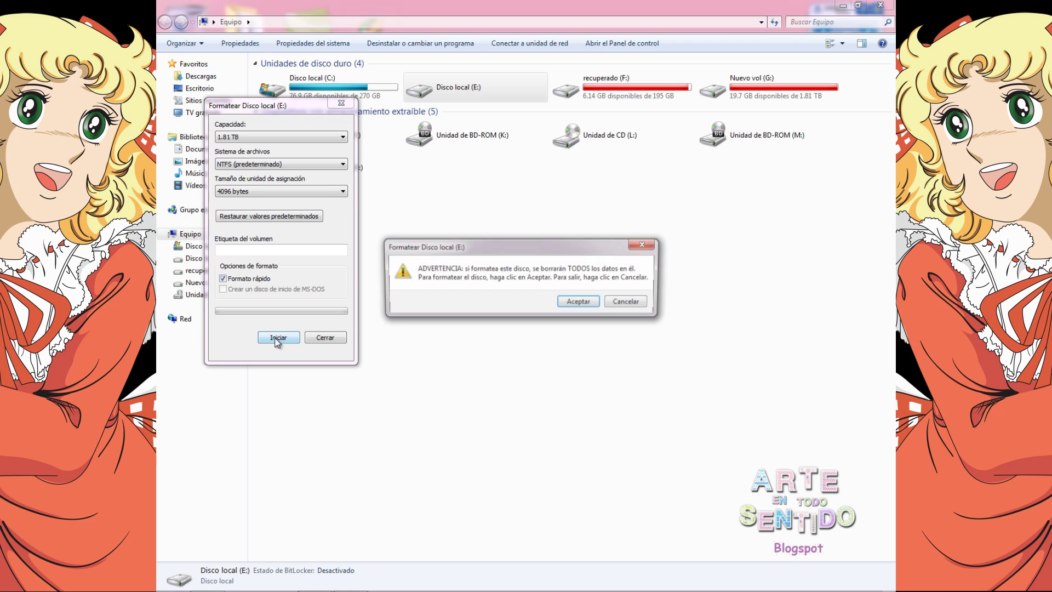
click(578, 306)
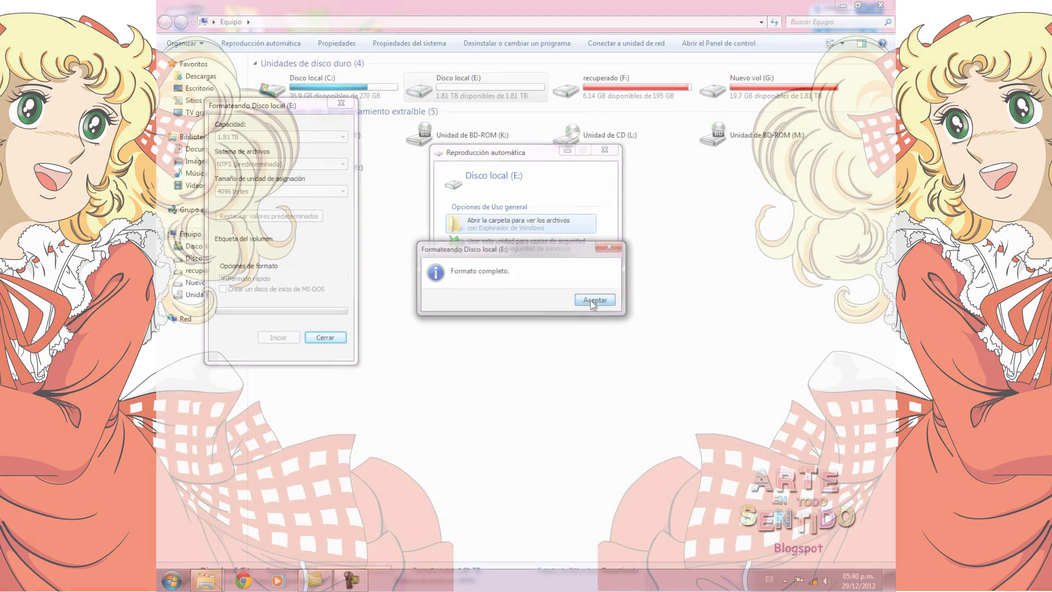
click(593, 301)
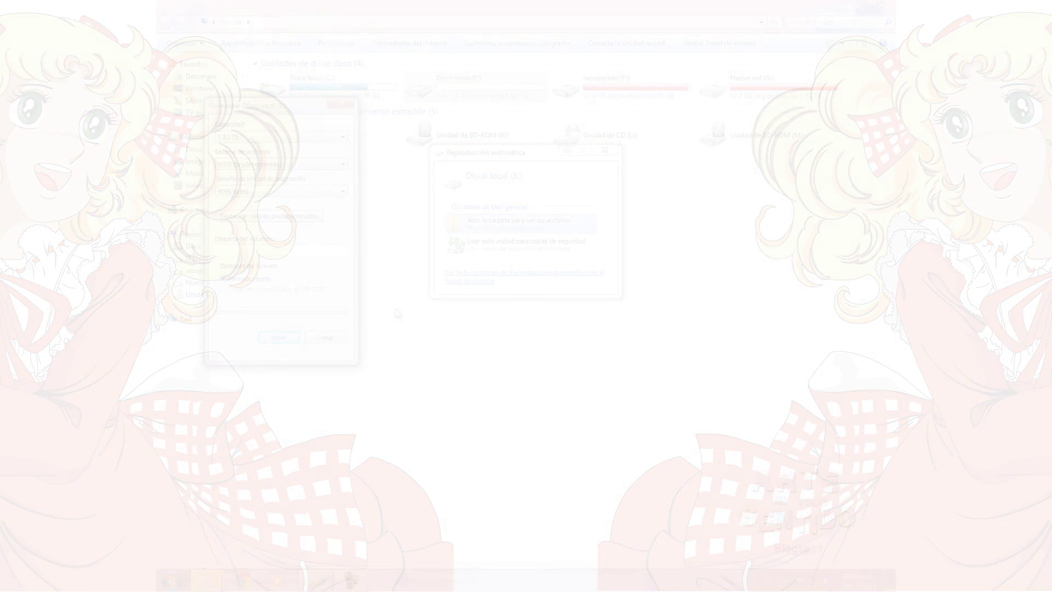